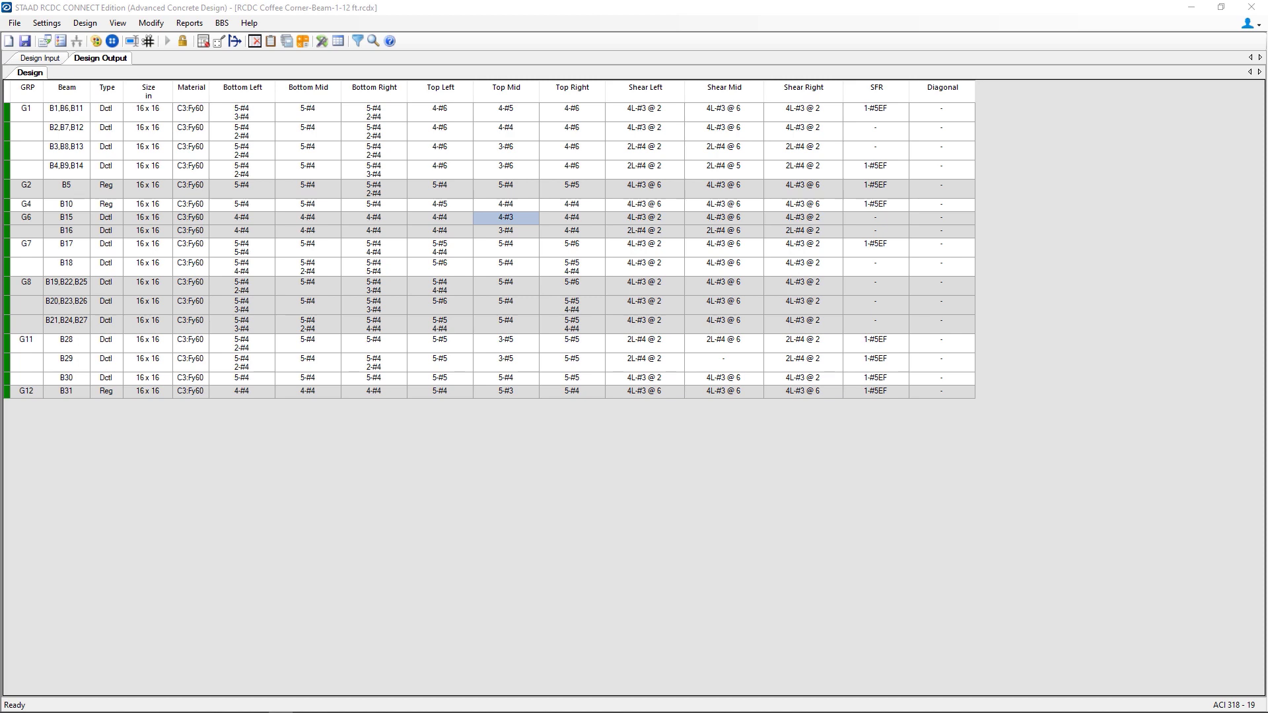
Generate a Type 1 text schedule listing all beams ungrouped
click(185, 28)
click(186, 28)
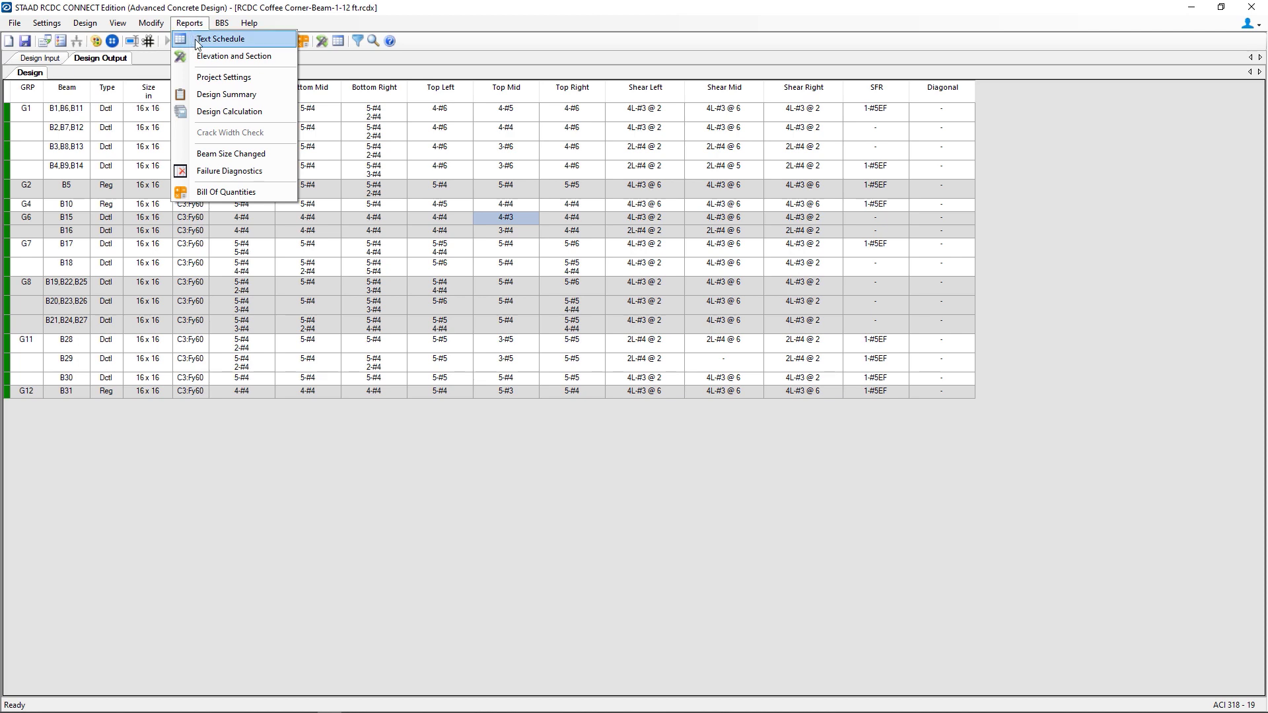
click(197, 42)
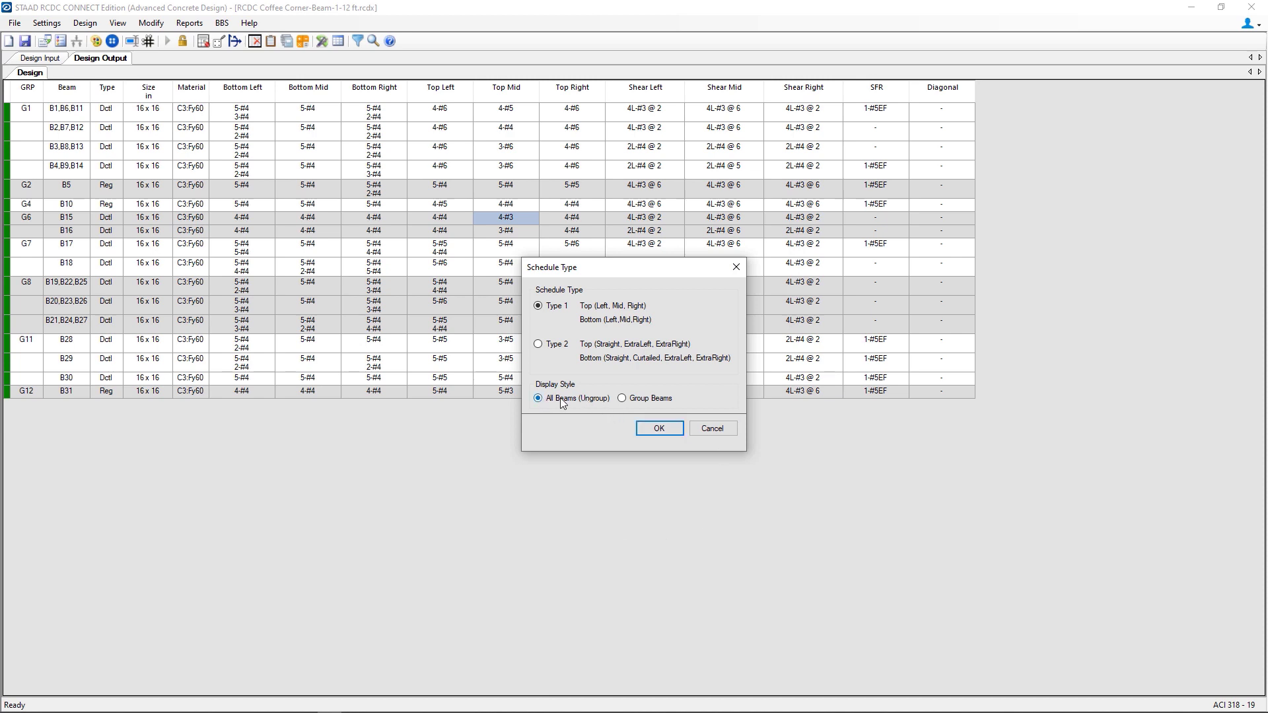
click(657, 428)
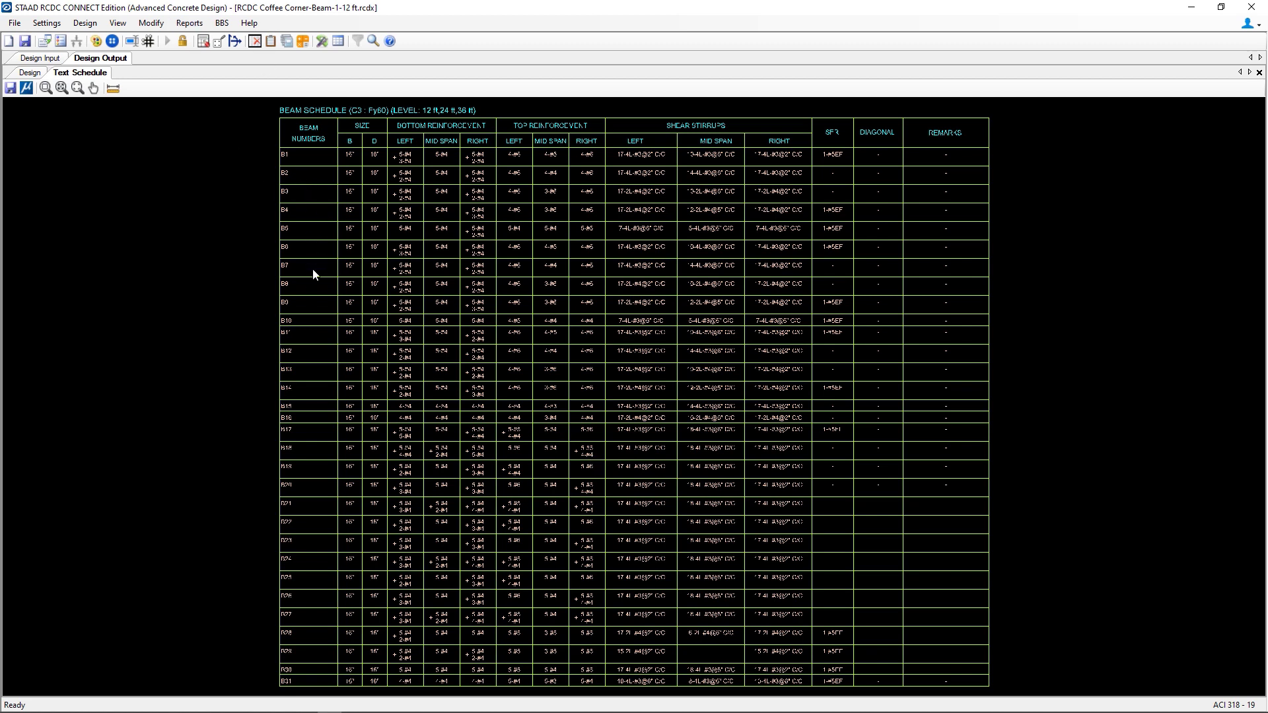
scroll(317, 287, up, 1)
scroll(367, 430, up, 2)
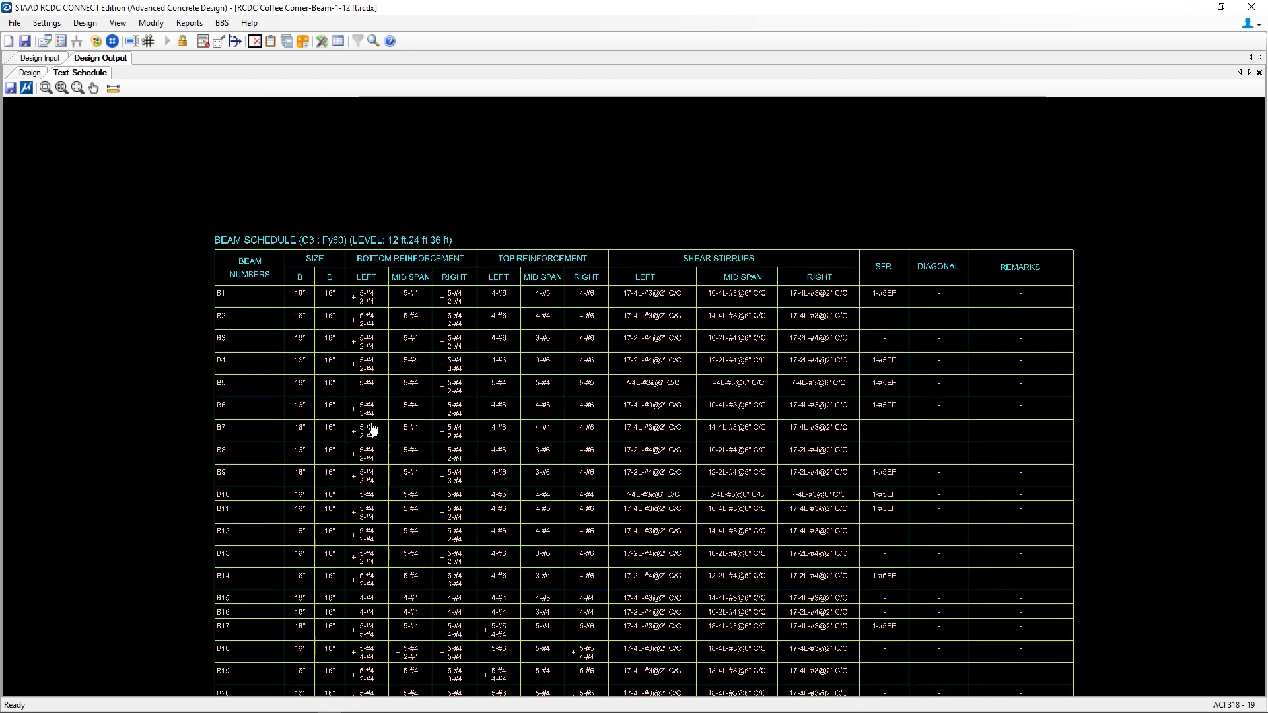
scroll(423, 400, up, 1)
scroll(462, 380, up, 1)
scroll(464, 380, up, 1)
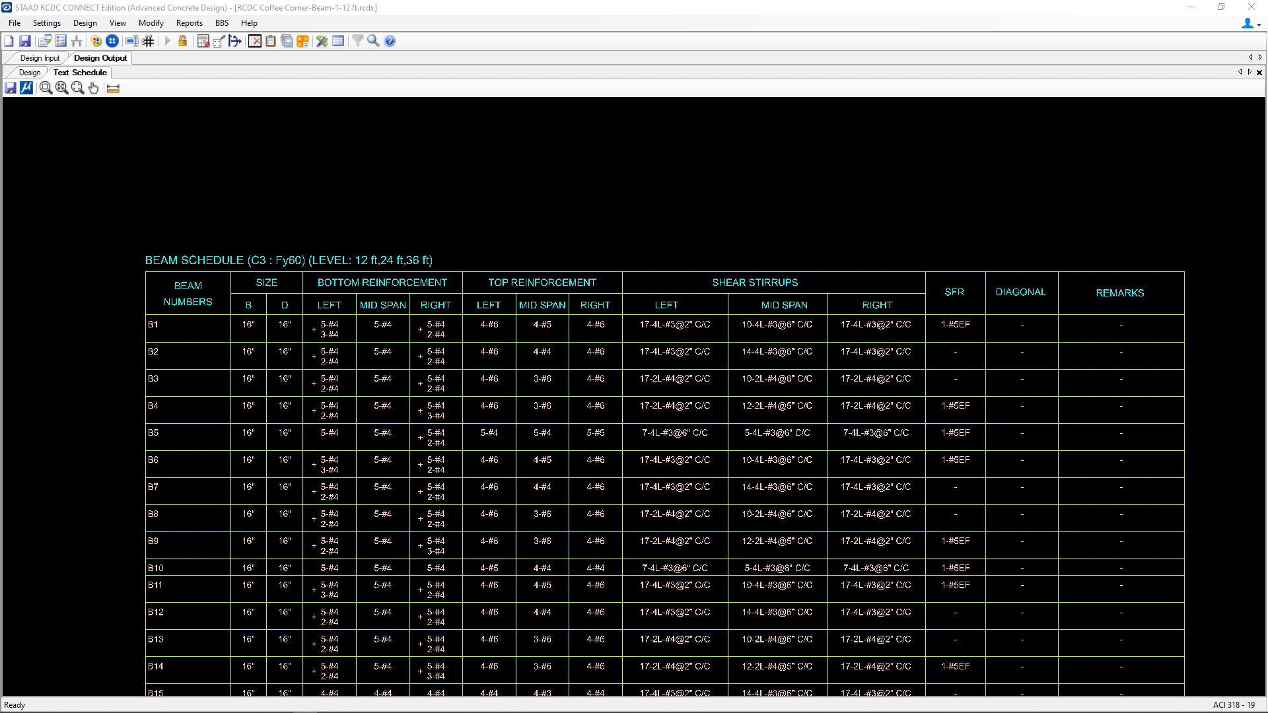
Set up Elevation and Section drawings for group G1, including cross sections
click(190, 23)
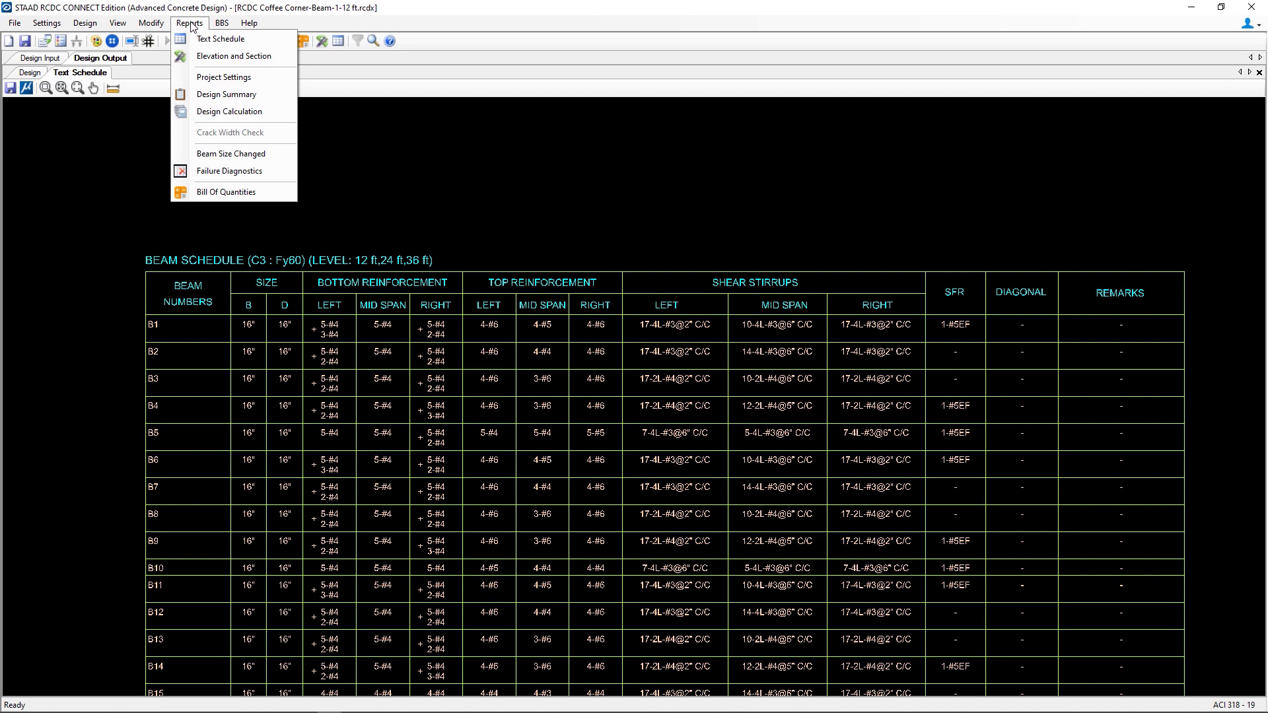
click(208, 57)
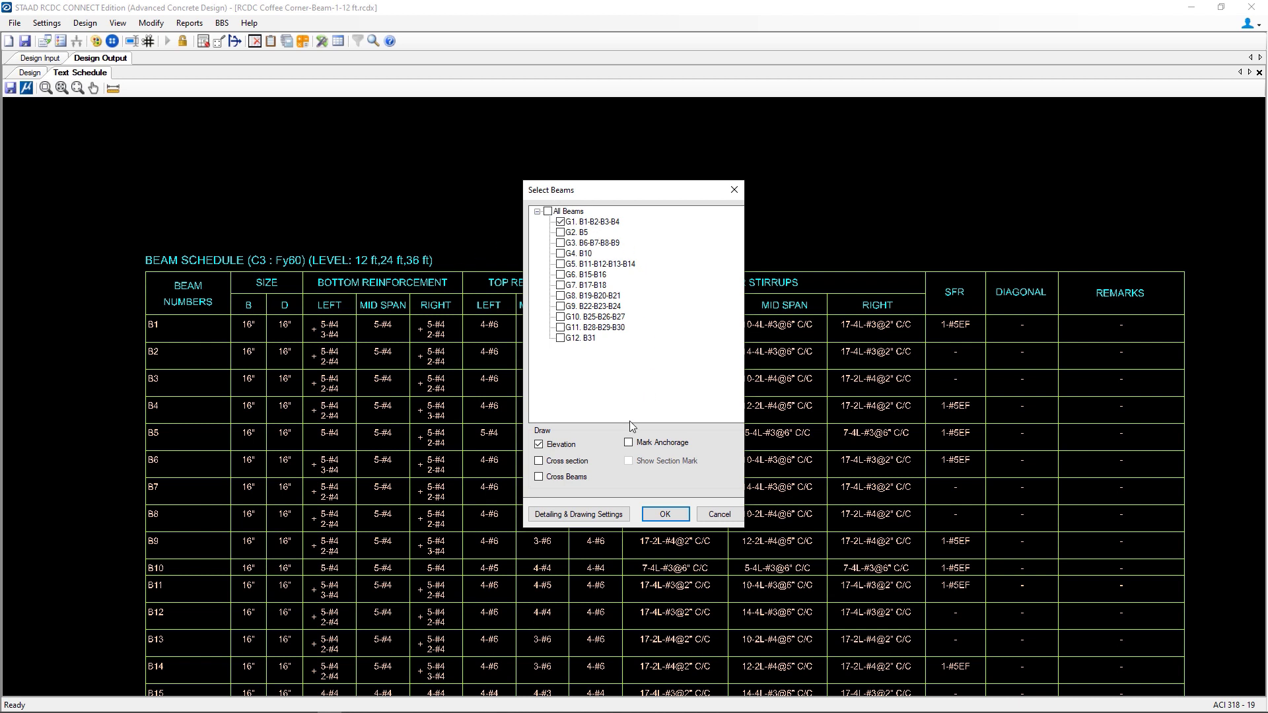
click(538, 461)
Generate the G1 drawings and bring sections 1-1 and 2-2 of beam B1 into view
click(666, 516)
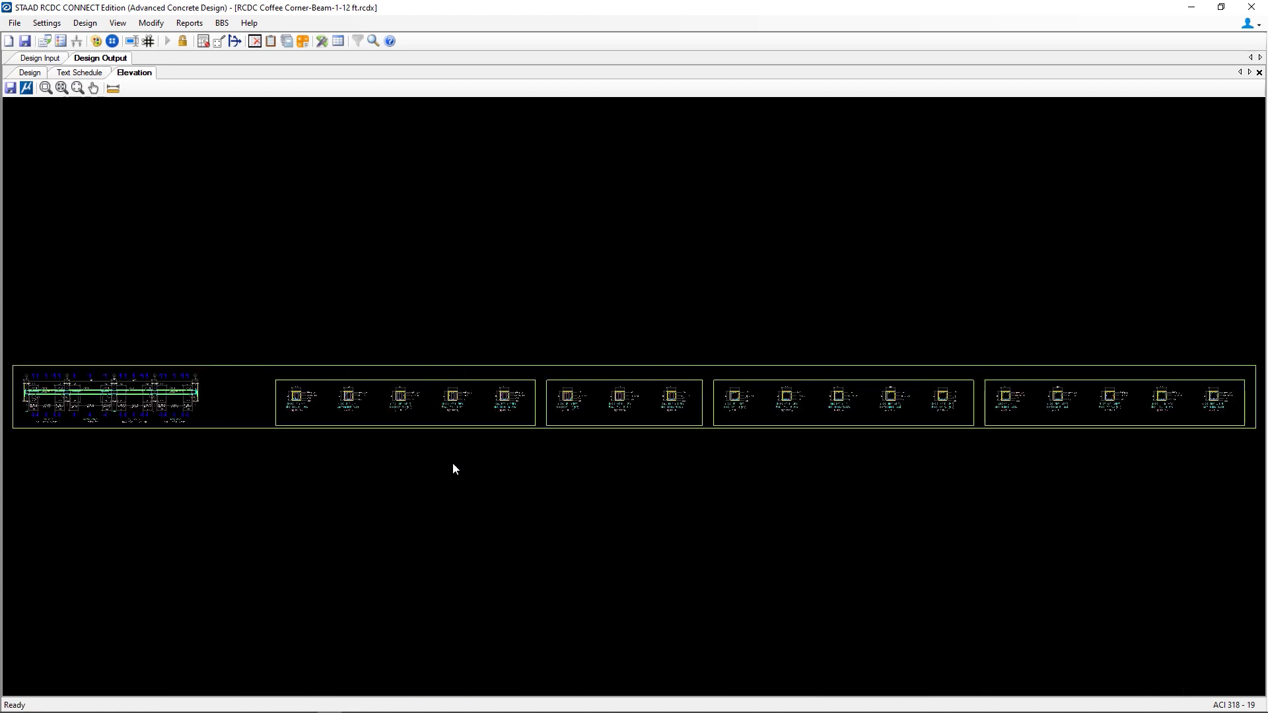
middle_drag(453, 463, 617, 512)
scroll(308, 485, up, 2)
scroll(303, 484, up, 2)
scroll(178, 388, up, 1)
scroll(184, 388, up, 1)
scroll(292, 409, up, 1)
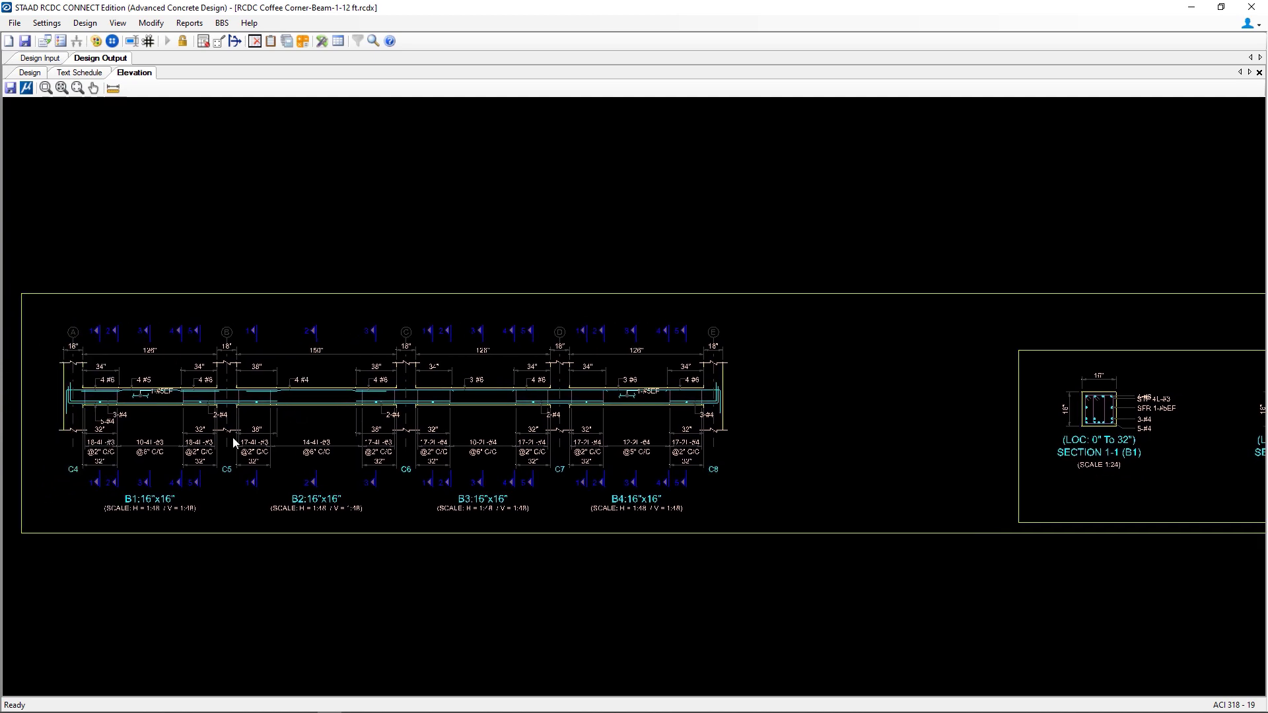
scroll(231, 439, up, 2)
middle_drag(227, 422, 340, 403)
middle_drag(1223, 500, 346, 419)
middle_drag(820, 460, 774, 453)
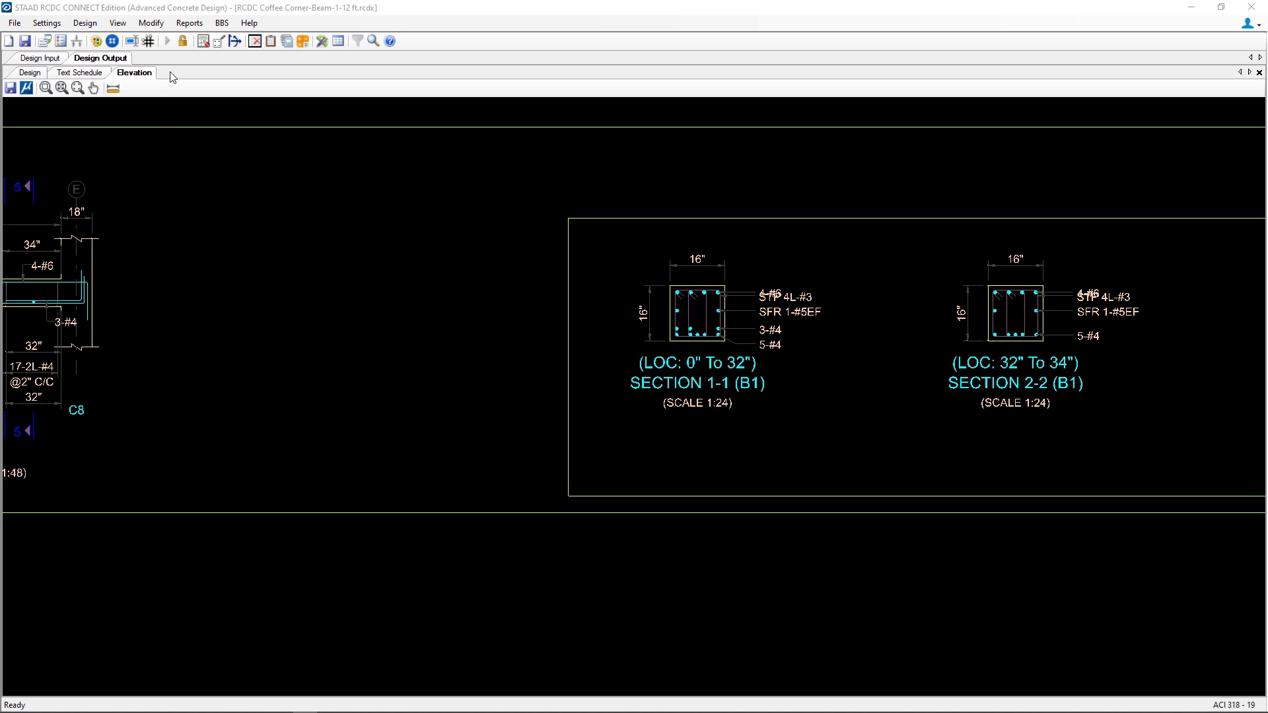
Generate the Bill of Quantities report with BOQ Summary checked
click(187, 24)
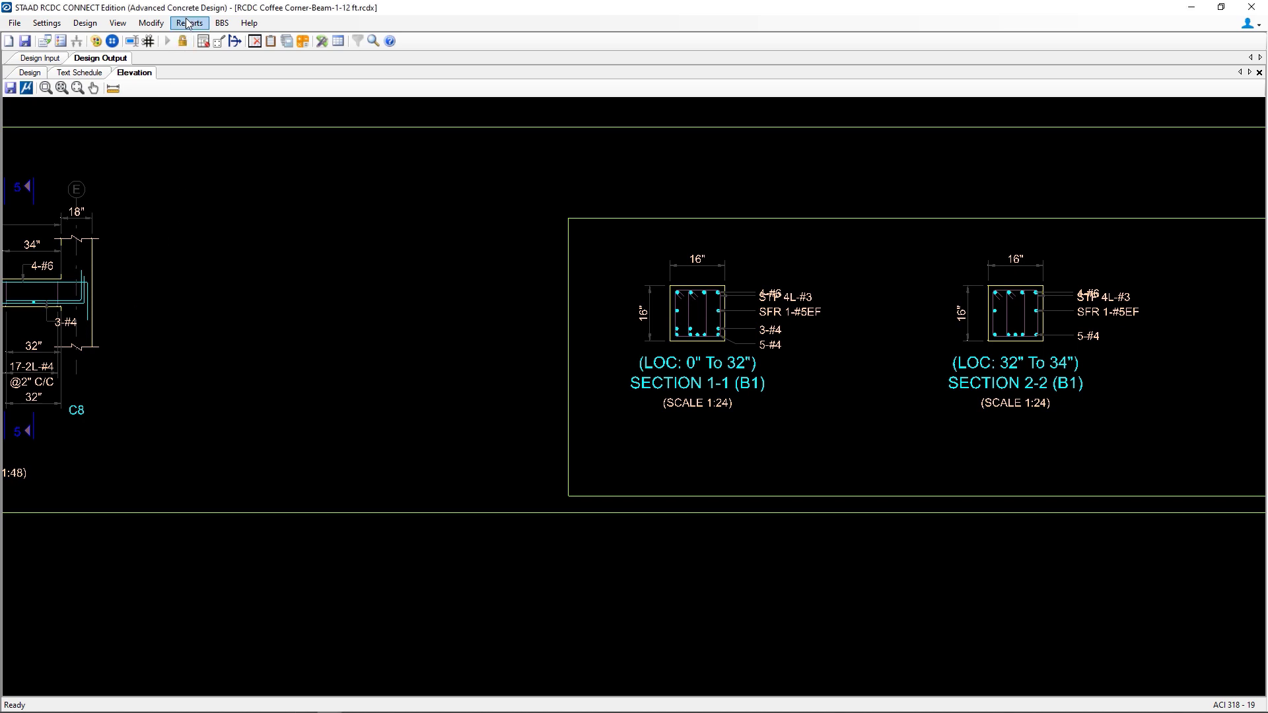
click(185, 25)
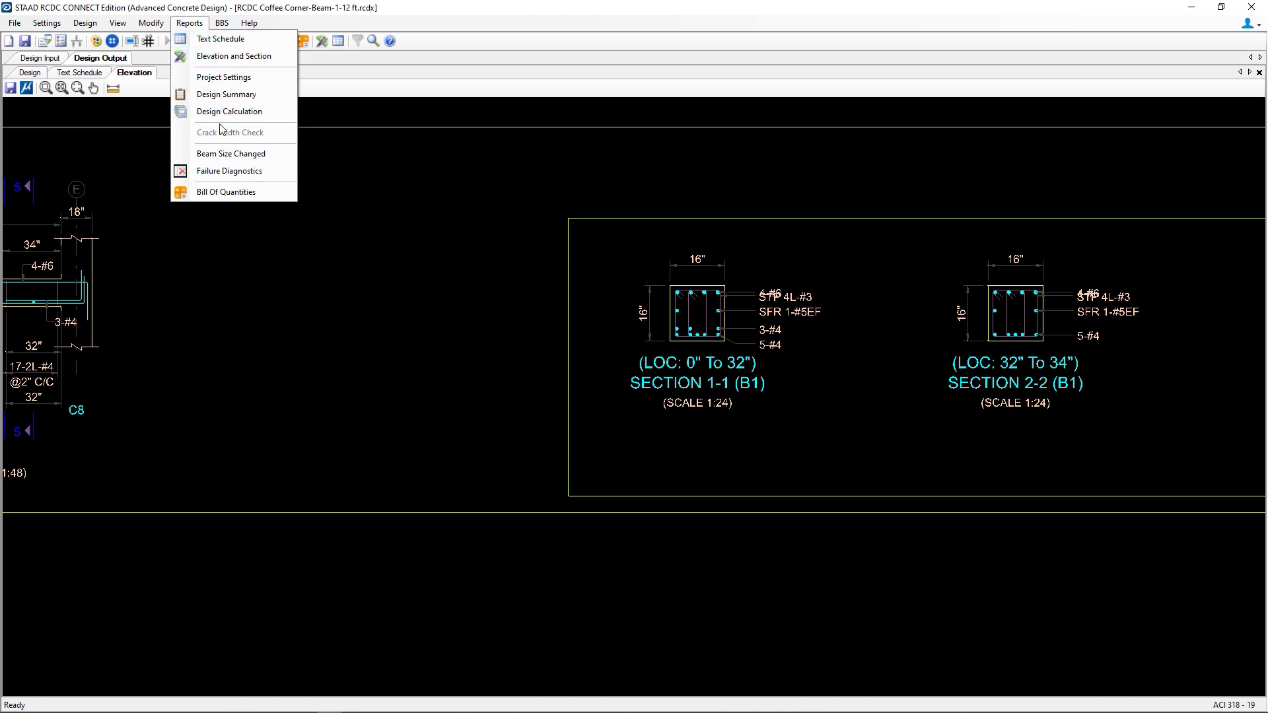
click(223, 193)
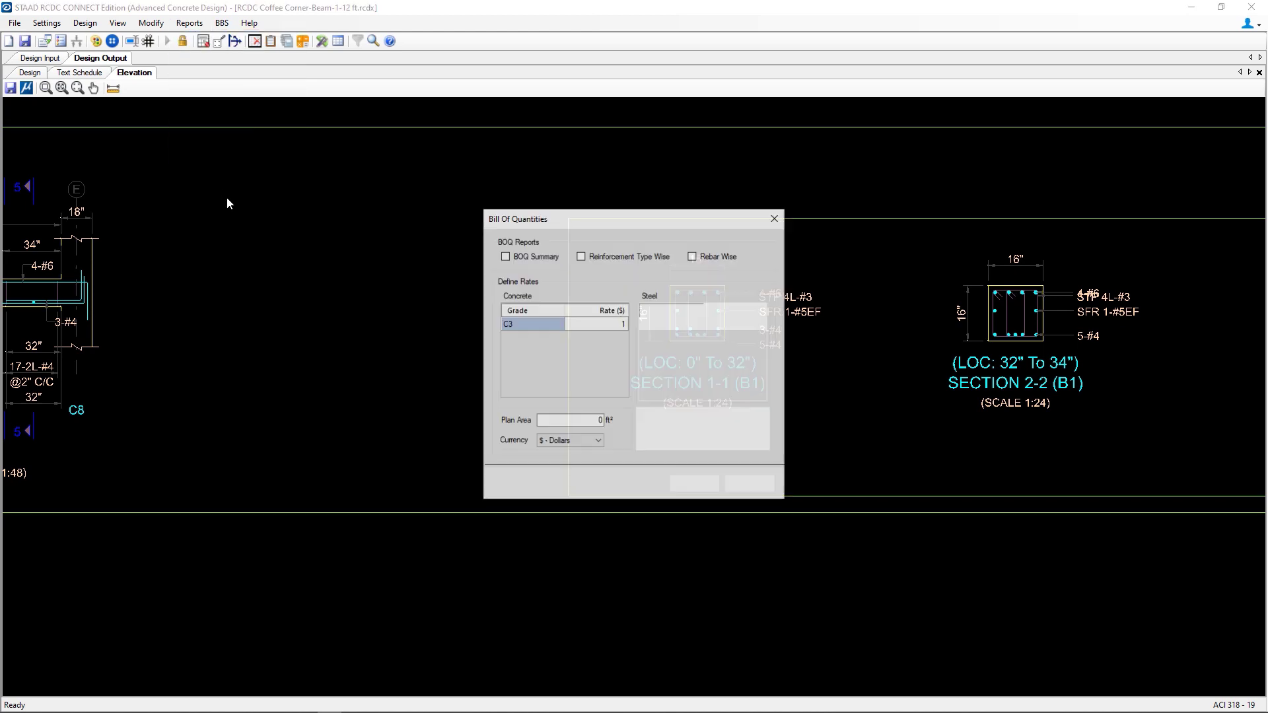
click(503, 256)
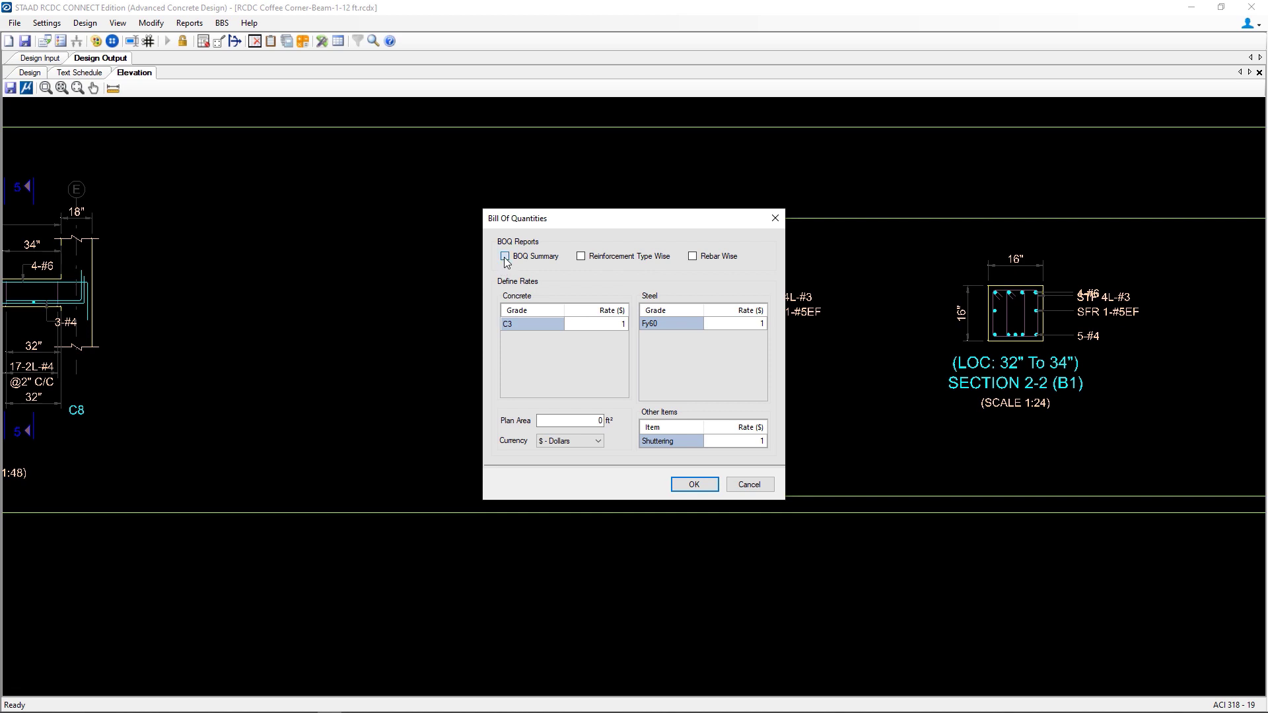
click(693, 486)
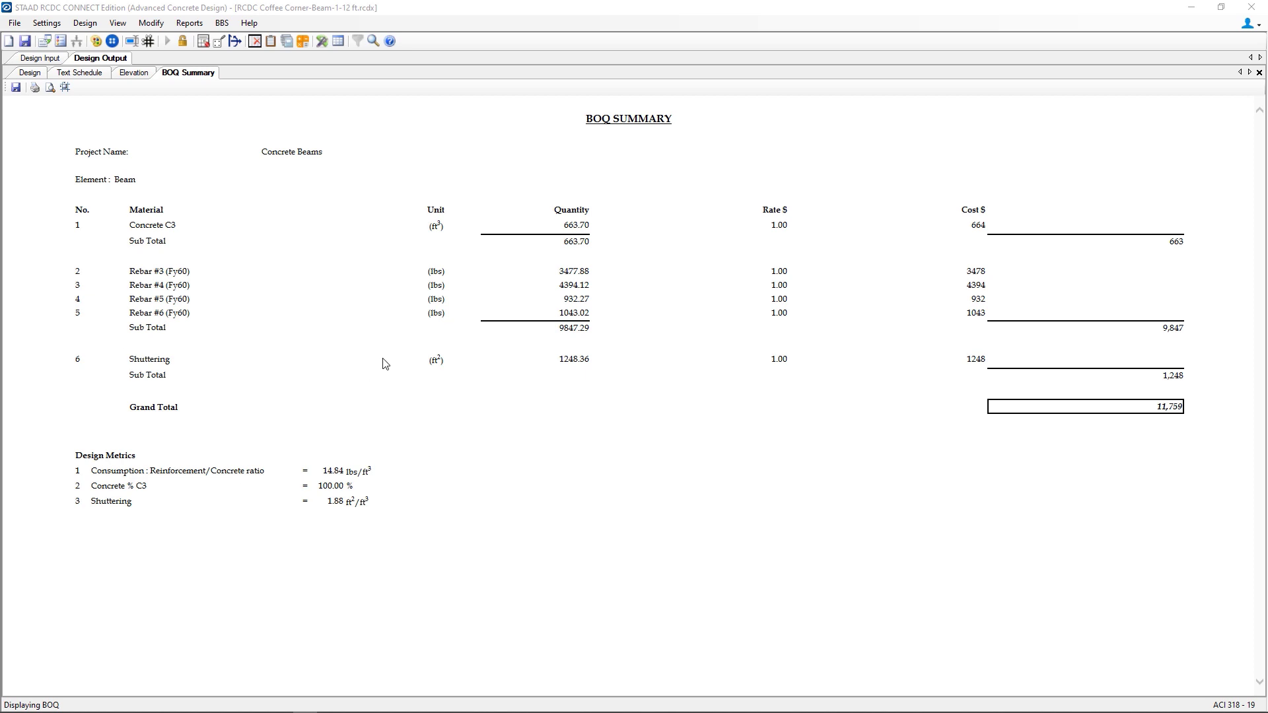
Generate the Design Calculation report for the beams chosen in Select Beams
click(197, 27)
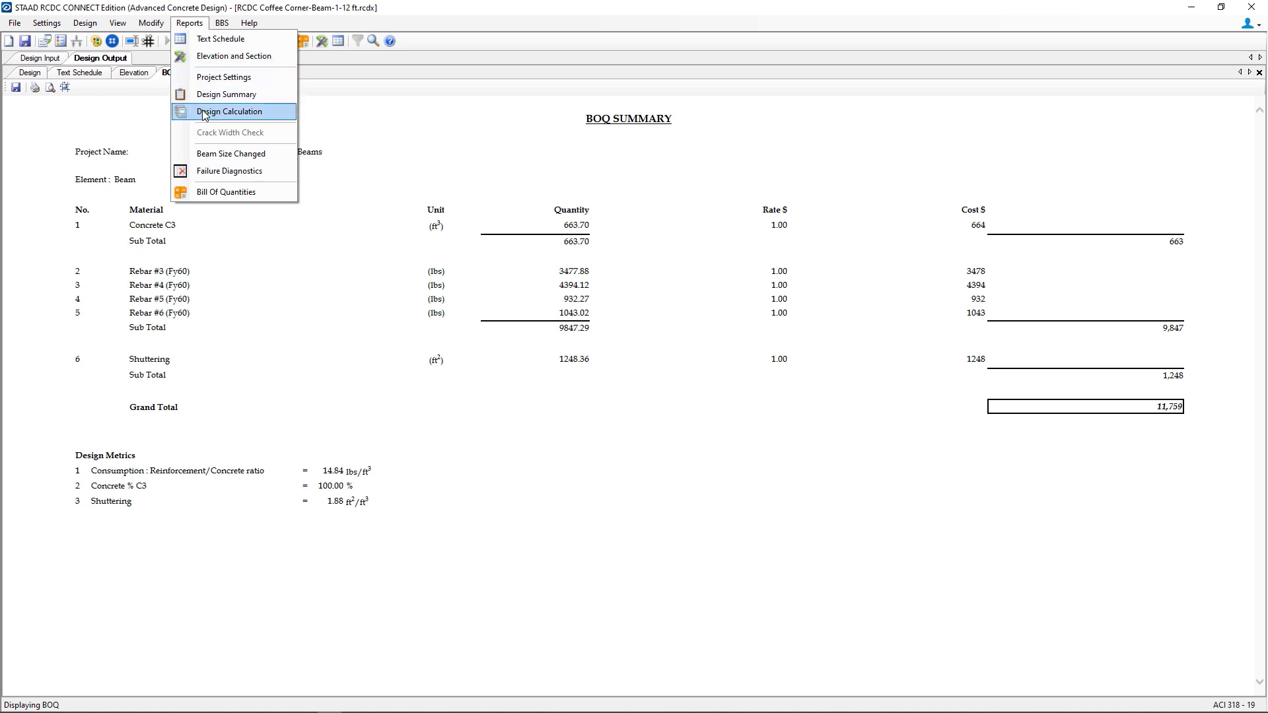
click(203, 109)
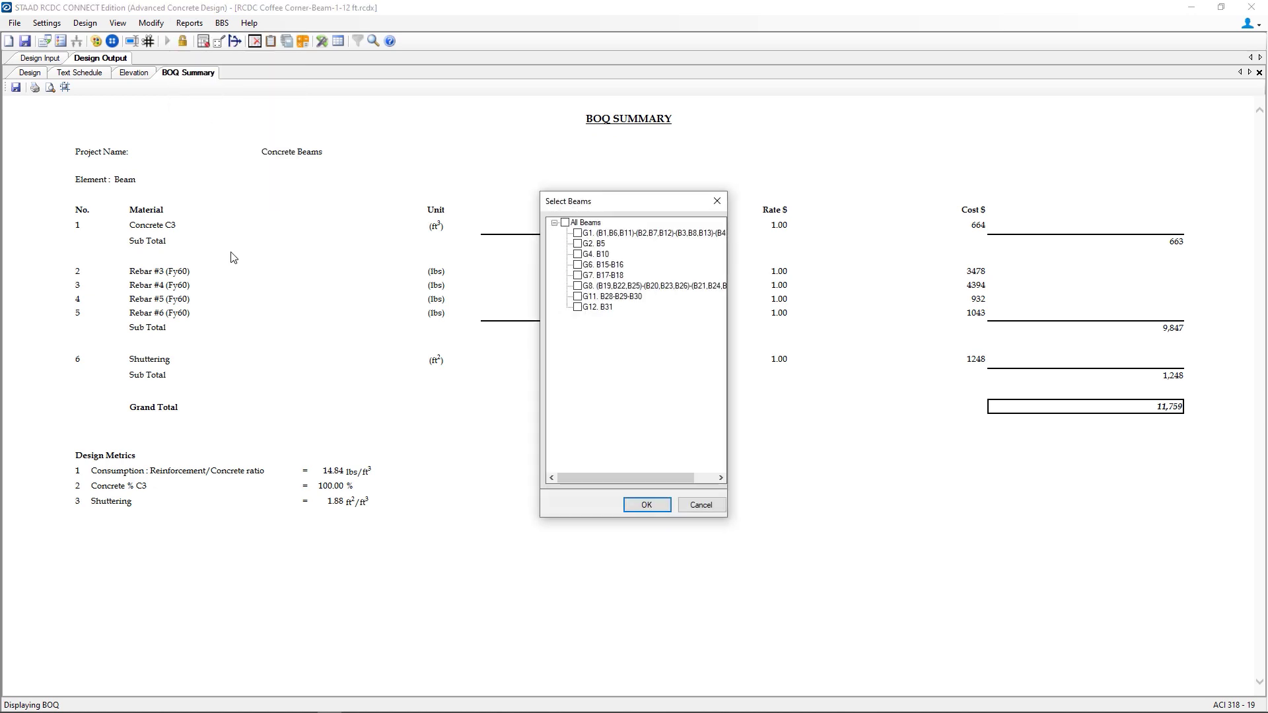
mouse_move(595, 231)
click(647, 504)
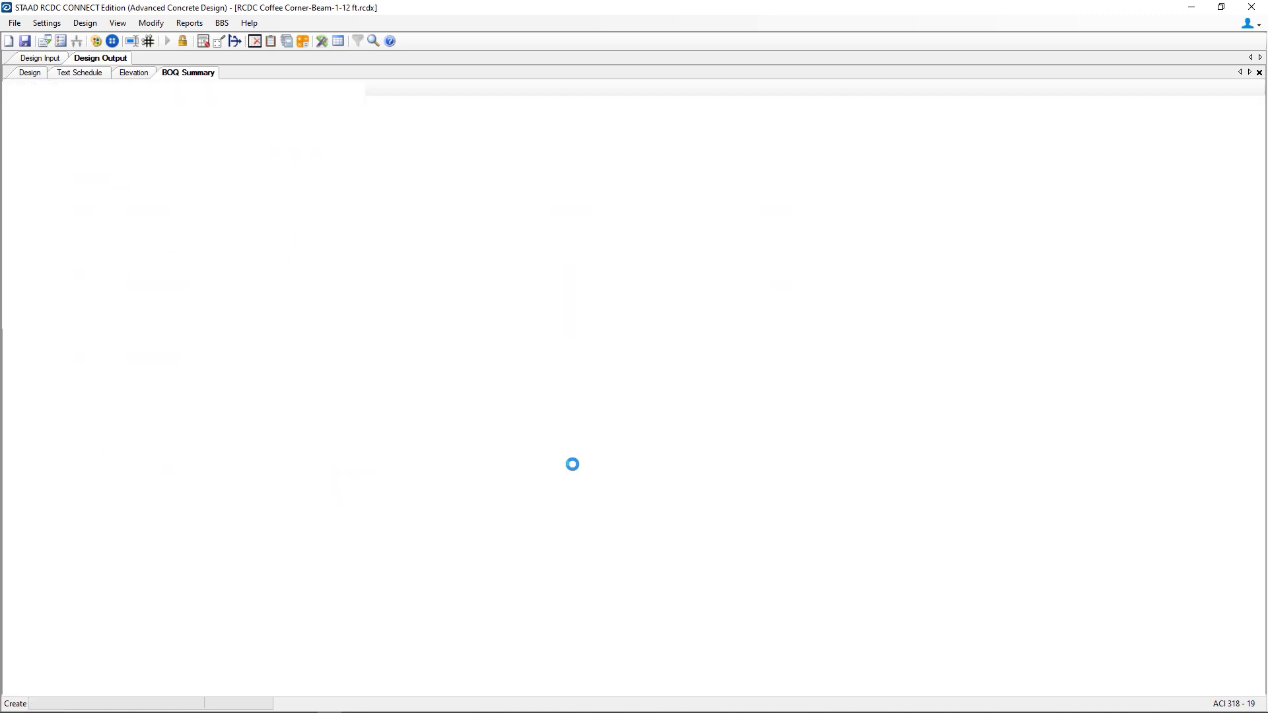
scroll(580, 458, down, 10)
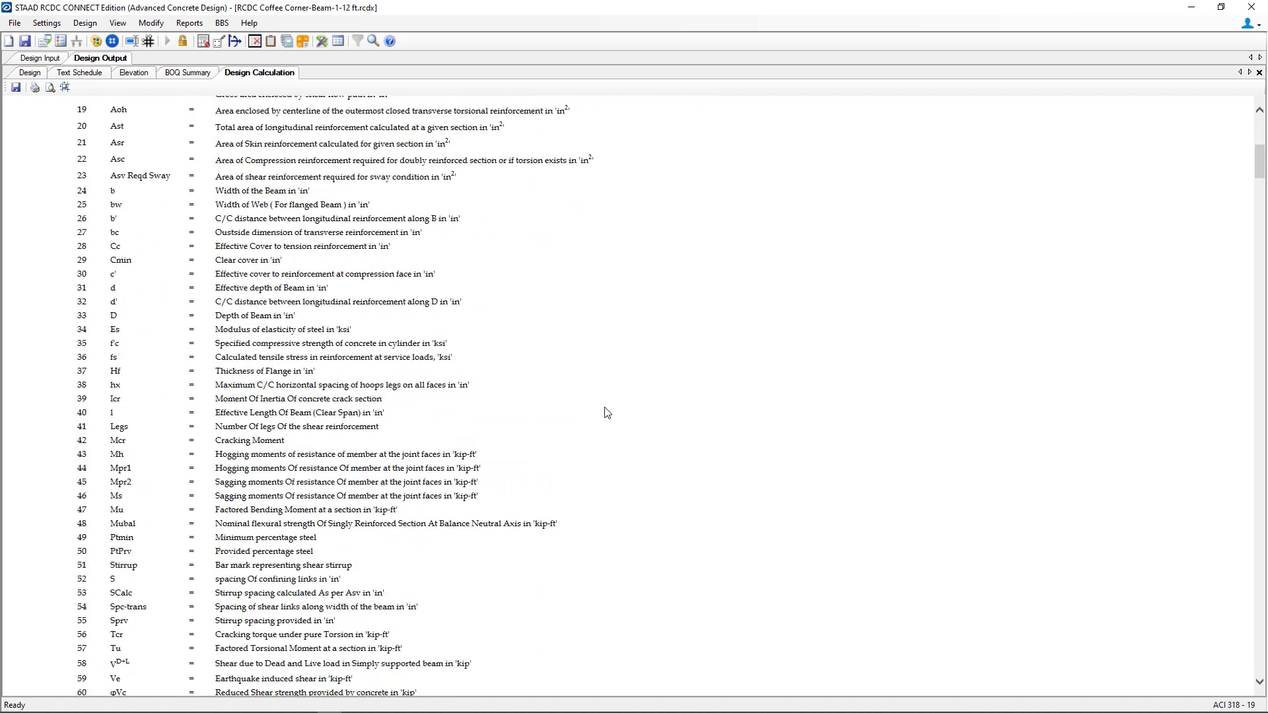
scroll(609, 413, down, 10)
scroll(608, 412, down, 10)
scroll(604, 408, down, 5)
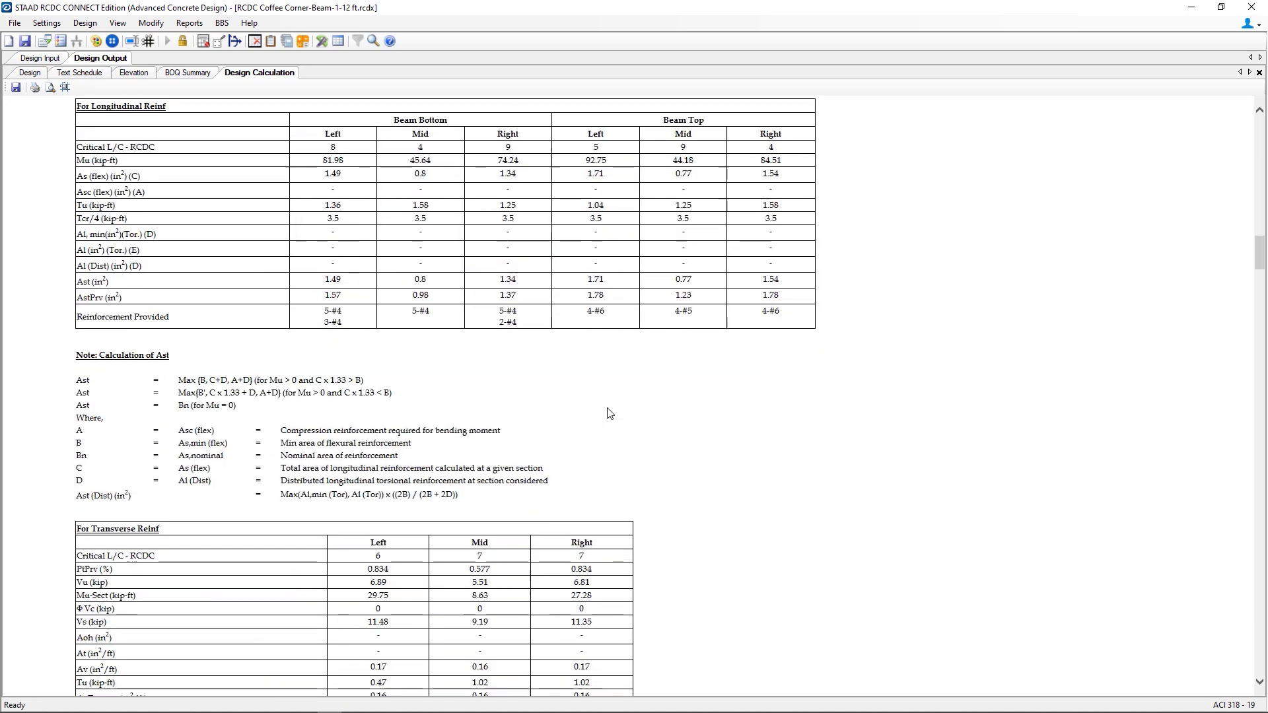
scroll(606, 412, down, 5)
scroll(690, 427, down, 3)
scroll(690, 426, down, 6)
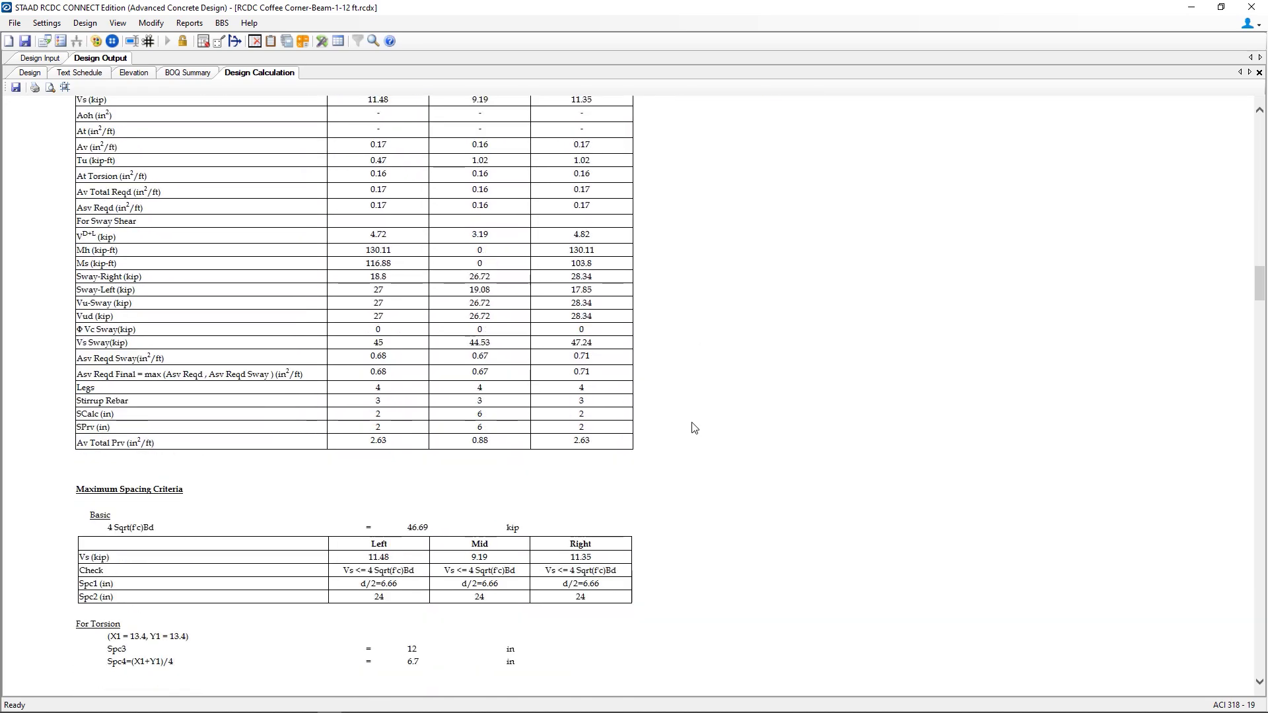
scroll(690, 427, down, 3)
scroll(693, 428, down, 5)
scroll(693, 428, down, 3)
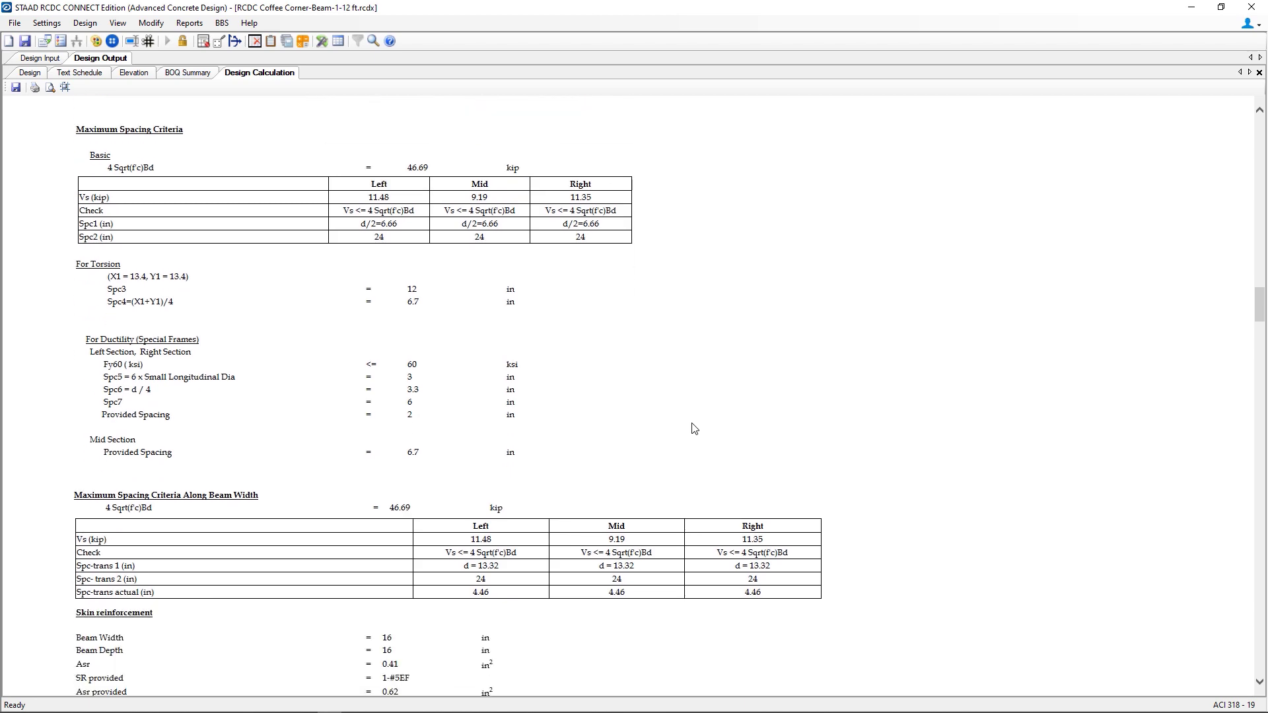
scroll(694, 428, down, 3)
scroll(696, 427, down, 2)
scroll(696, 426, down, 4)
scroll(697, 427, down, 5)
scroll(696, 427, down, 3)
scroll(697, 424, down, 4)
scroll(696, 424, down, 4)
scroll(697, 425, down, 5)
scroll(697, 424, down, 5)
scroll(697, 424, down, 4)
scroll(696, 425, down, 2)
scroll(696, 424, down, 3)
scroll(696, 424, down, 5)
scroll(697, 421, down, 4)
scroll(696, 420, down, 4)
scroll(693, 419, down, 5)
scroll(693, 418, down, 5)
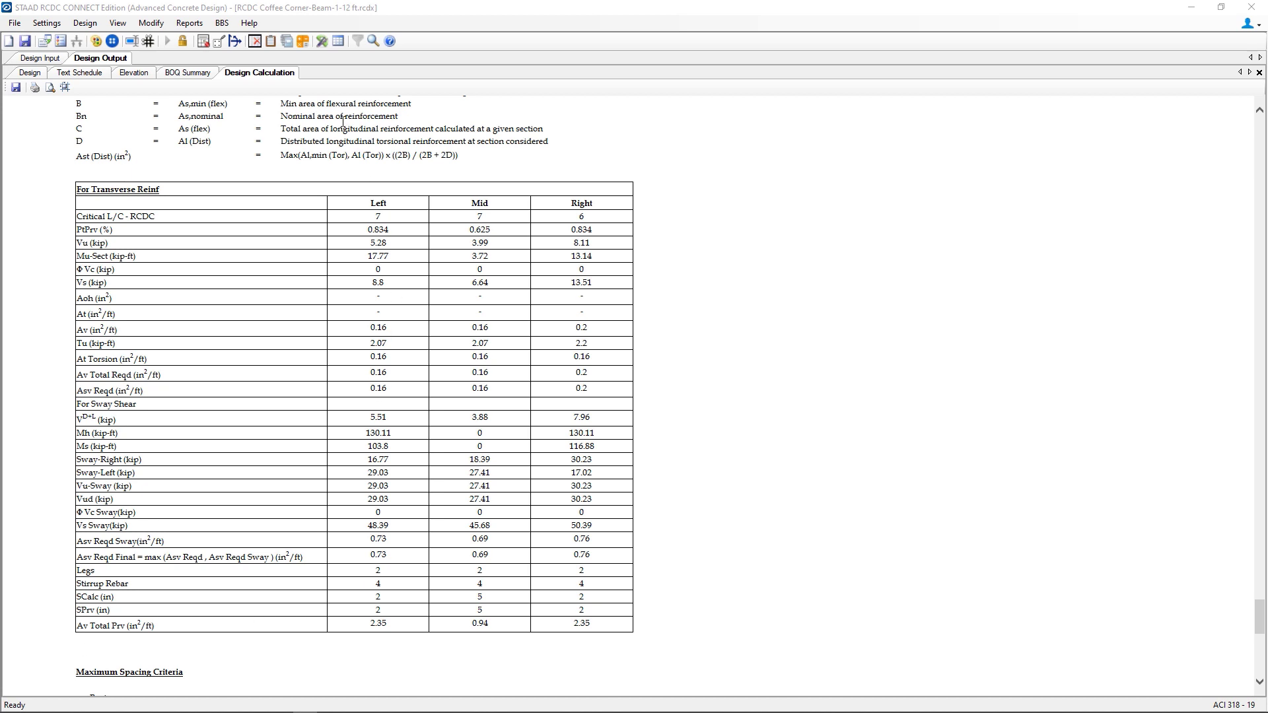
Generate the bar bending schedule with All Beams ticked
click(227, 27)
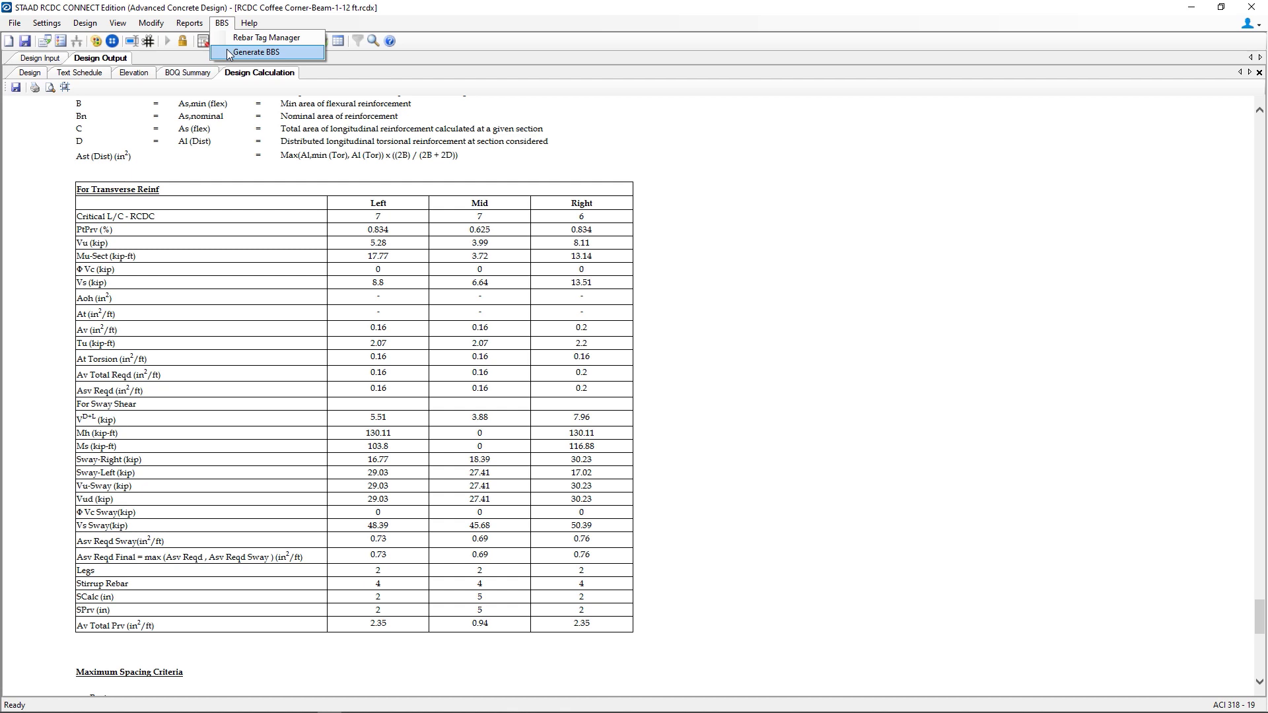
click(227, 49)
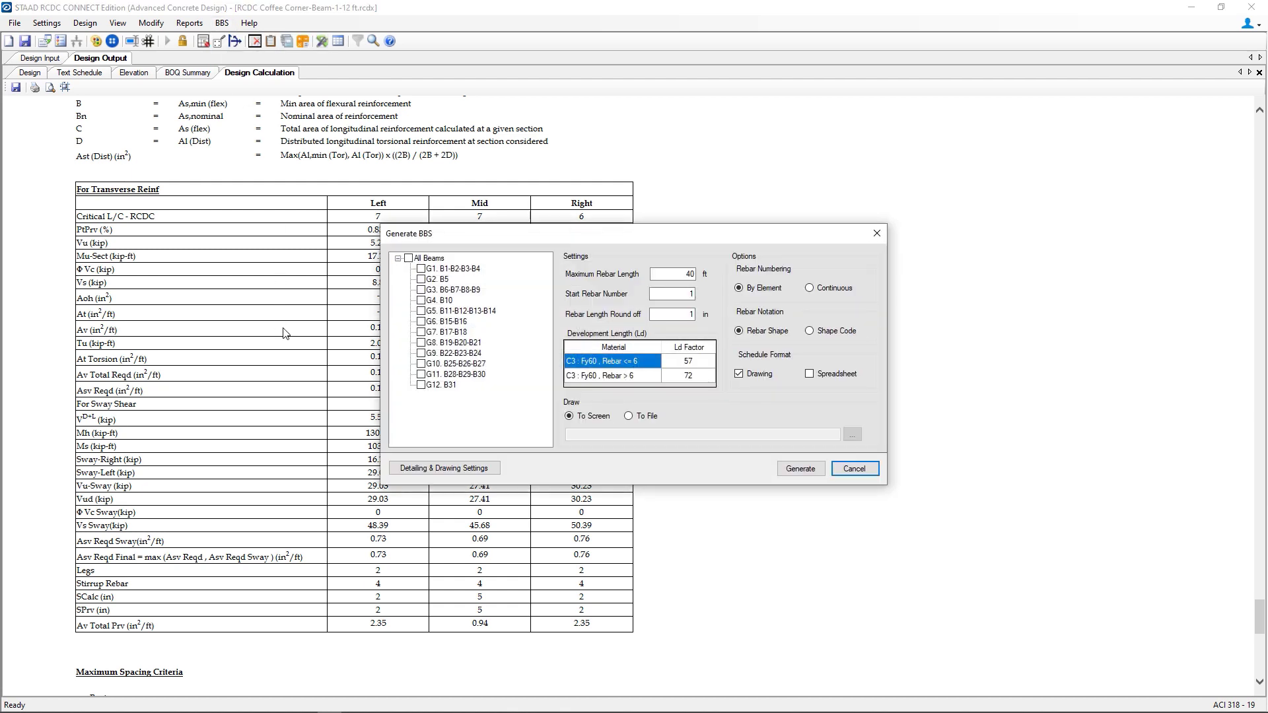
click(409, 257)
click(816, 467)
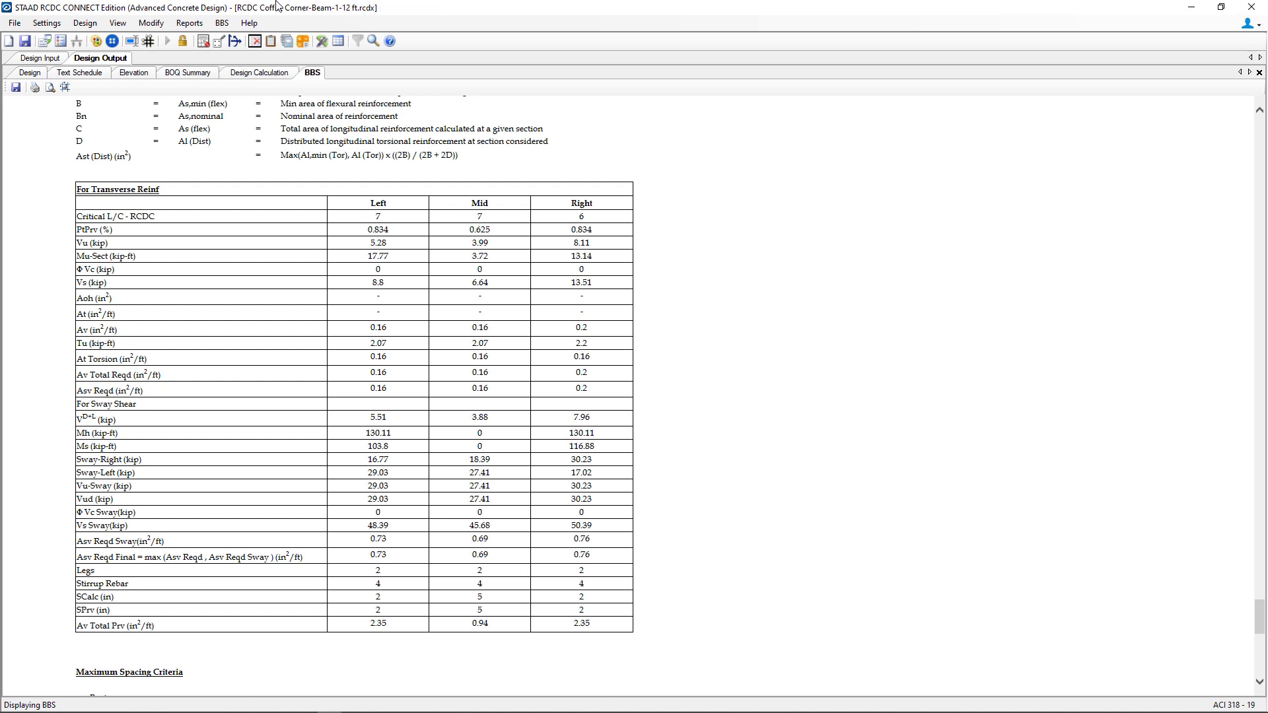
Display the BBS drawing tab, then bring up the File menu to save
click(314, 74)
scroll(544, 333, up, 2)
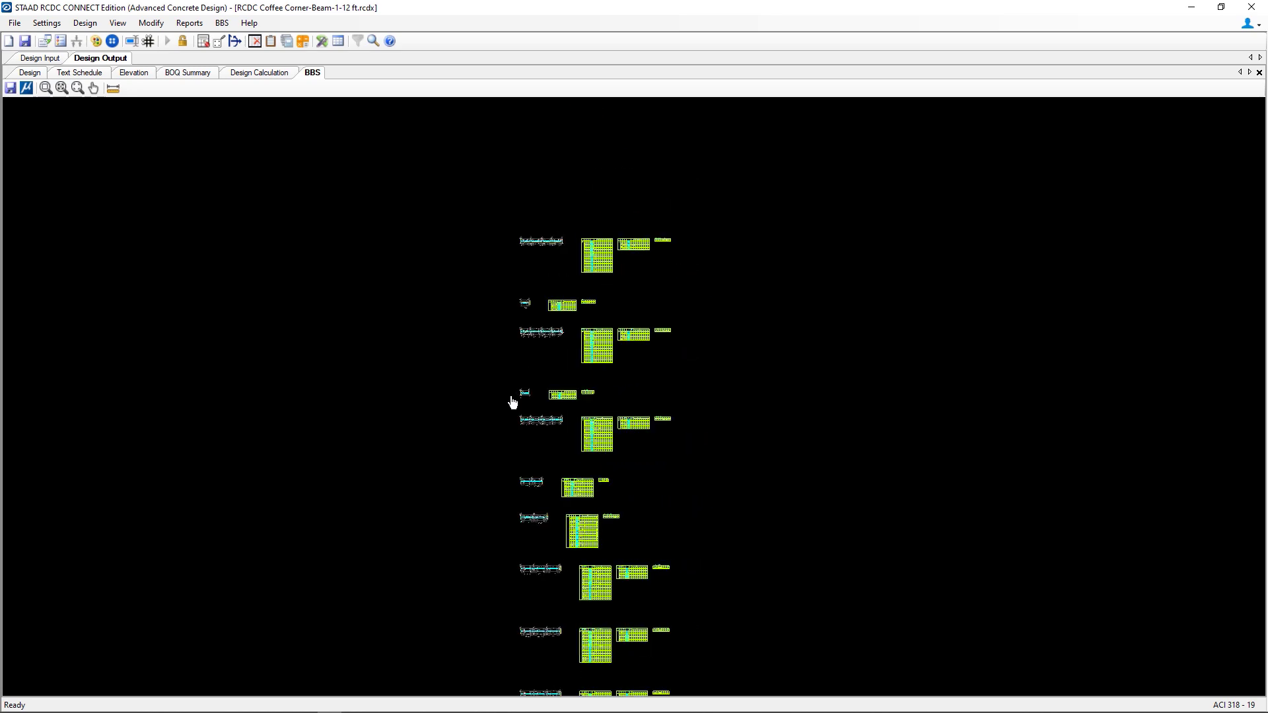
scroll(546, 244, up, 2)
scroll(540, 246, up, 1)
scroll(541, 246, up, 1)
scroll(541, 246, up, 1)
scroll(707, 341, up, 1)
scroll(708, 340, up, 1)
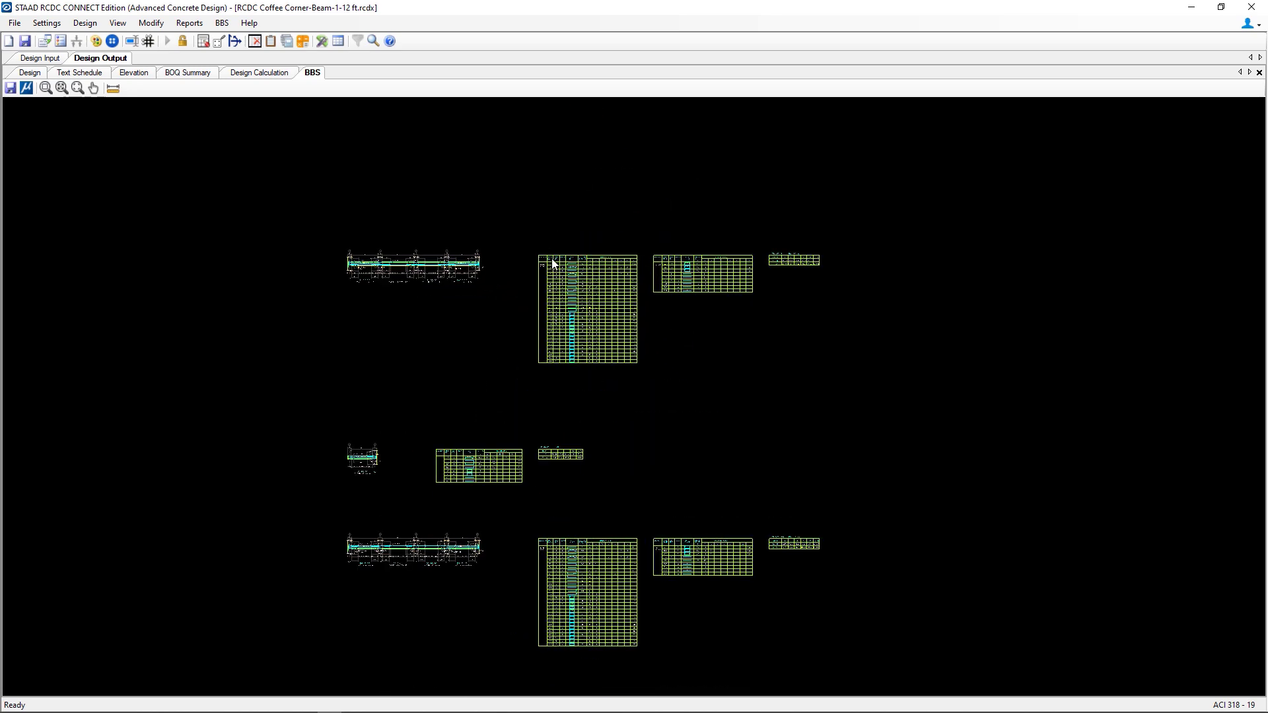
scroll(541, 229, up, 1)
scroll(542, 229, up, 1)
scroll(542, 229, up, 1)
scroll(540, 229, up, 1)
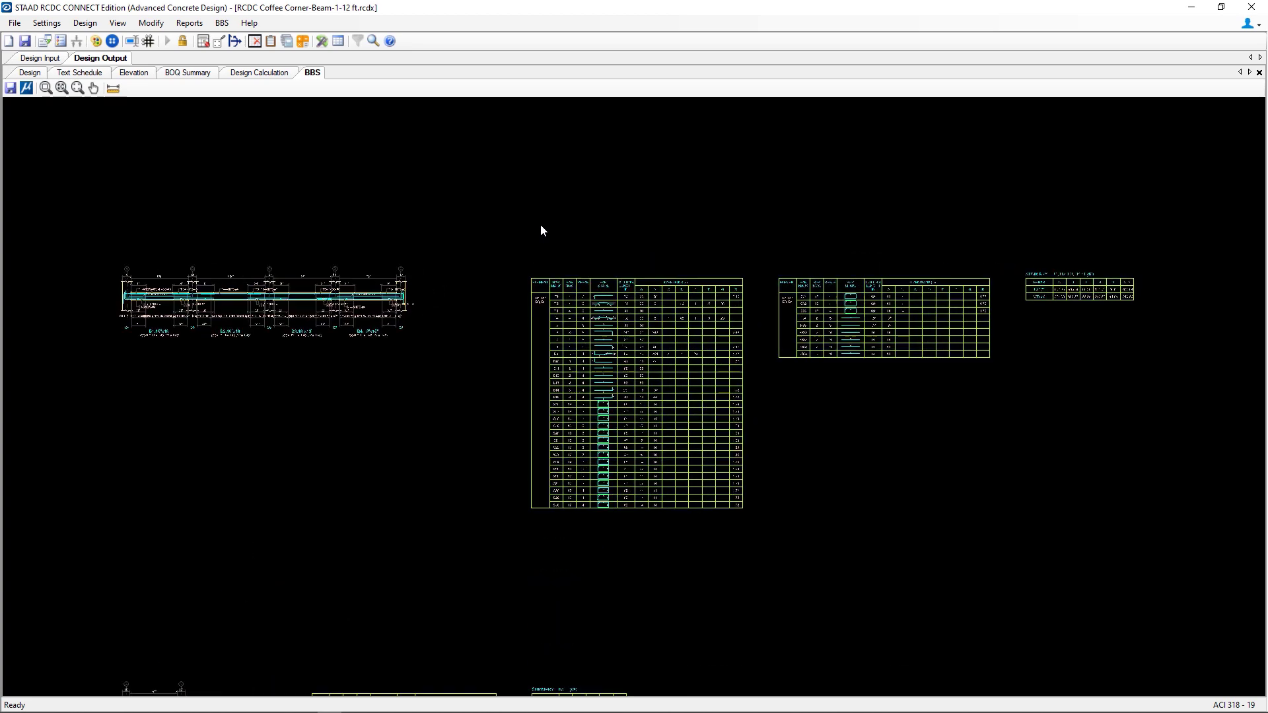
scroll(512, 320, up, 1)
scroll(568, 377, up, 1)
scroll(594, 397, up, 1)
scroll(818, 580, up, 1)
scroll(822, 588, up, 2)
scroll(839, 598, up, 1)
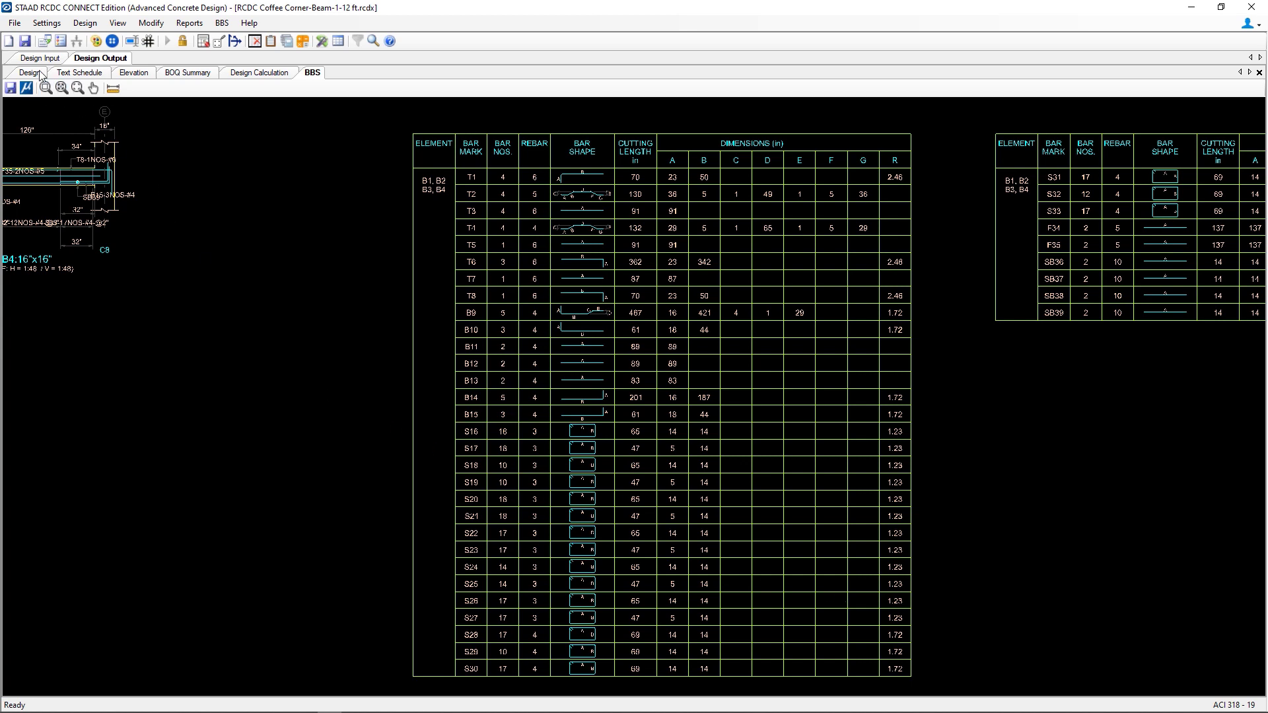
click(24, 45)
Open the File menu to exit the program
click(13, 23)
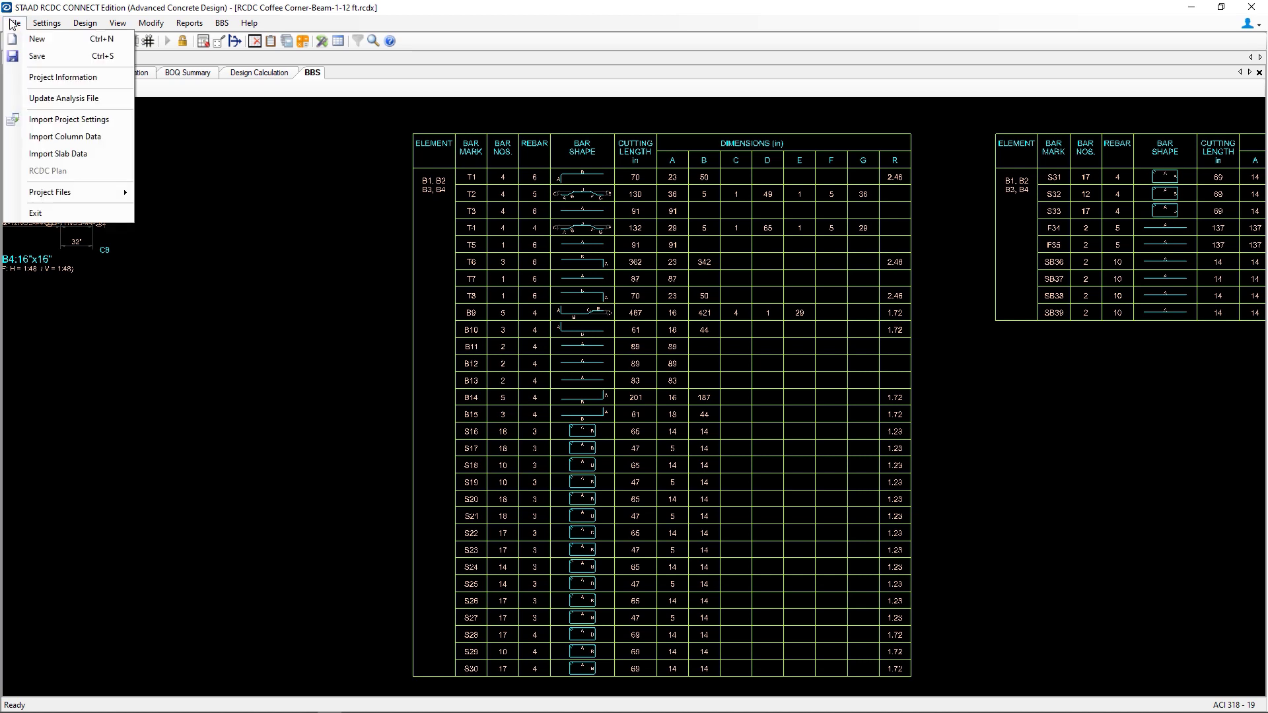